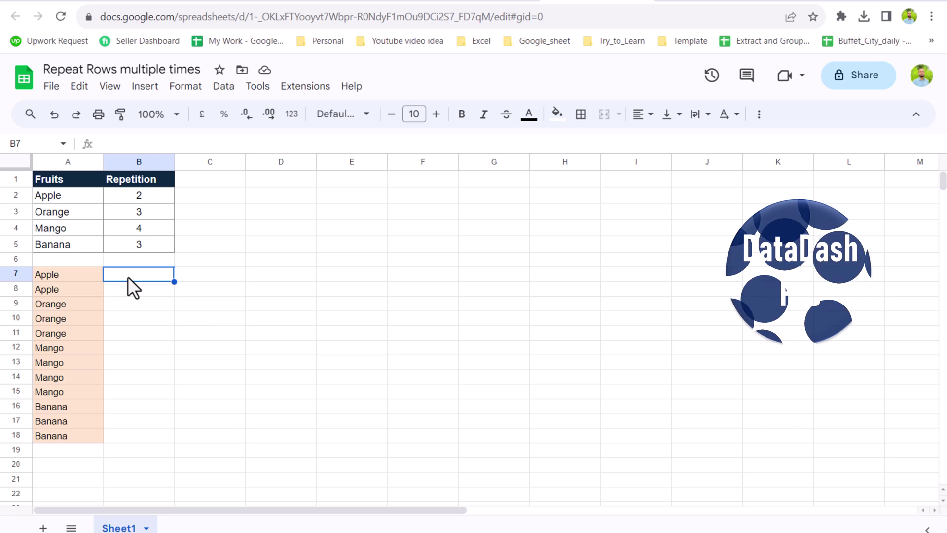
pyautogui.write('=')
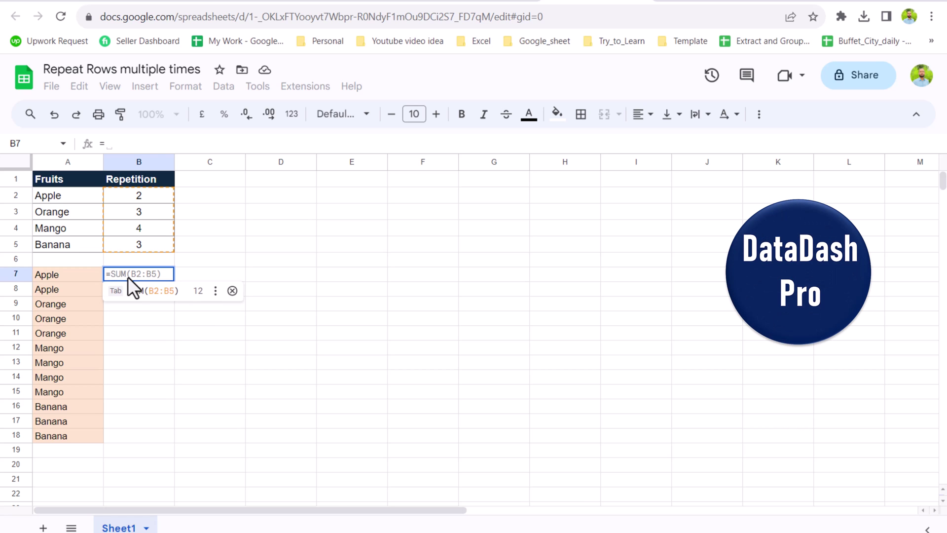
pyautogui.write('rep')
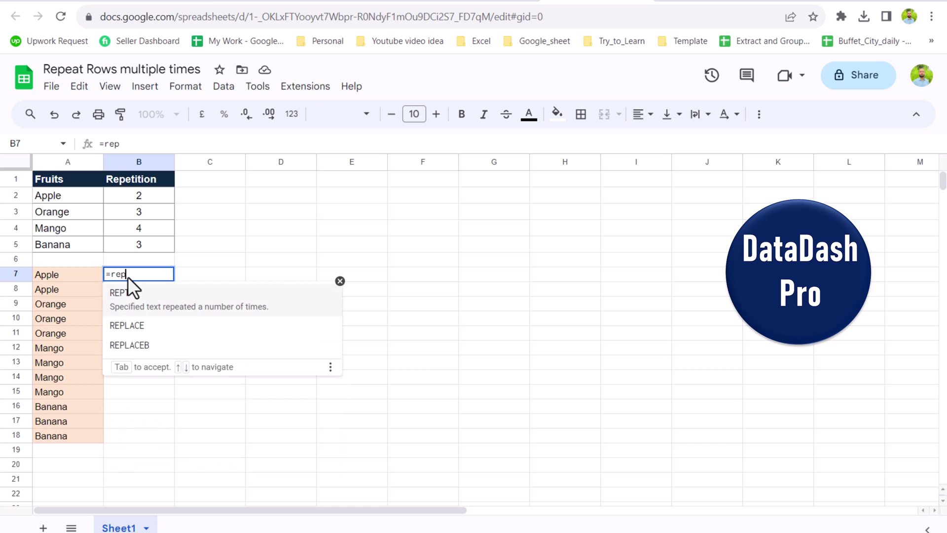
pyautogui.write('t(')
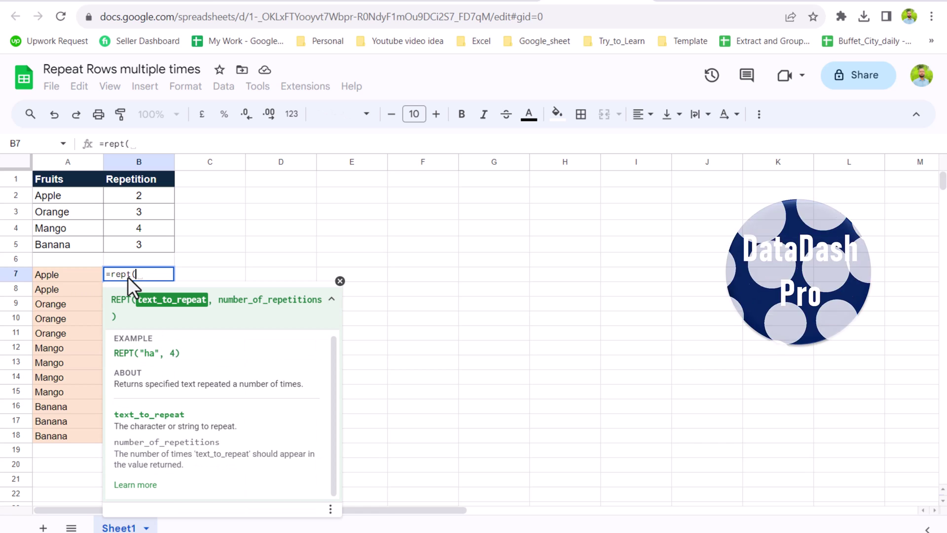
# Step: Enter =REPT(A2:A5&"|",B2:B5) in B7 to repeat each fruit by its count
pyautogui.moveTo(77, 194); pyautogui.dragTo(76, 247)
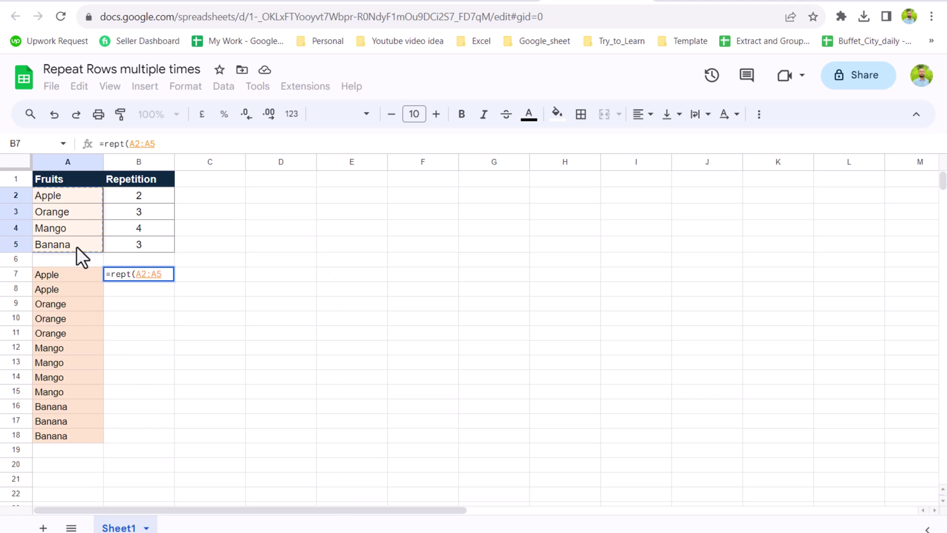
pyautogui.write('&"')
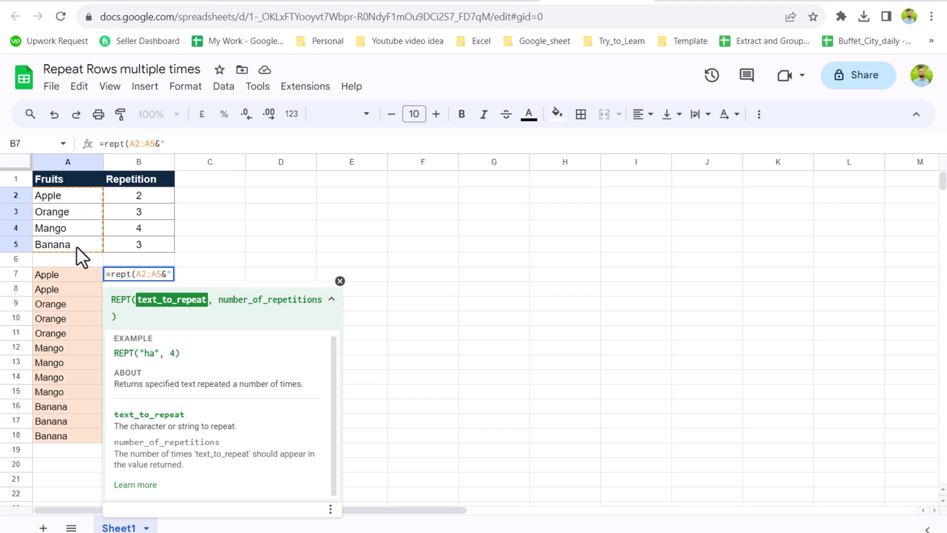
pyautogui.write('|"')
pyautogui.write(',')
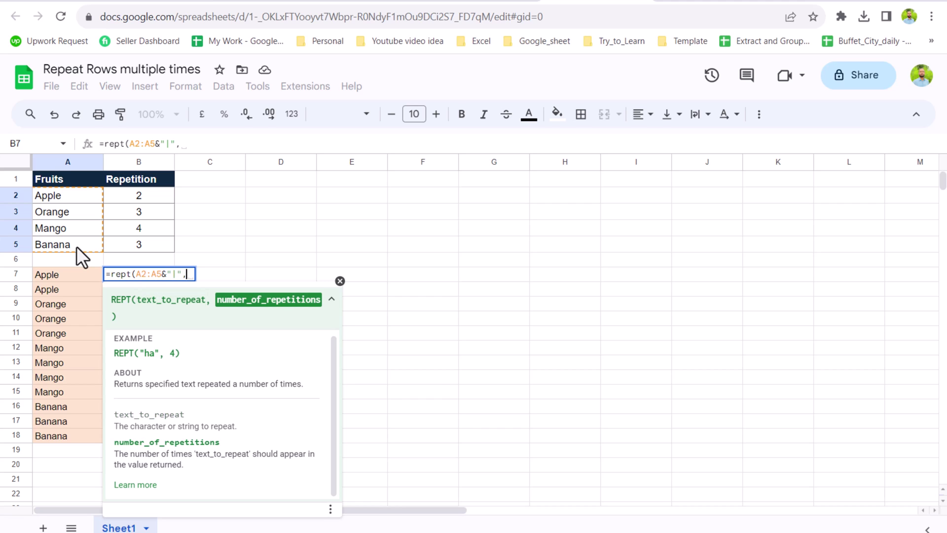
pyautogui.moveTo(124, 196); pyautogui.dragTo(126, 246)
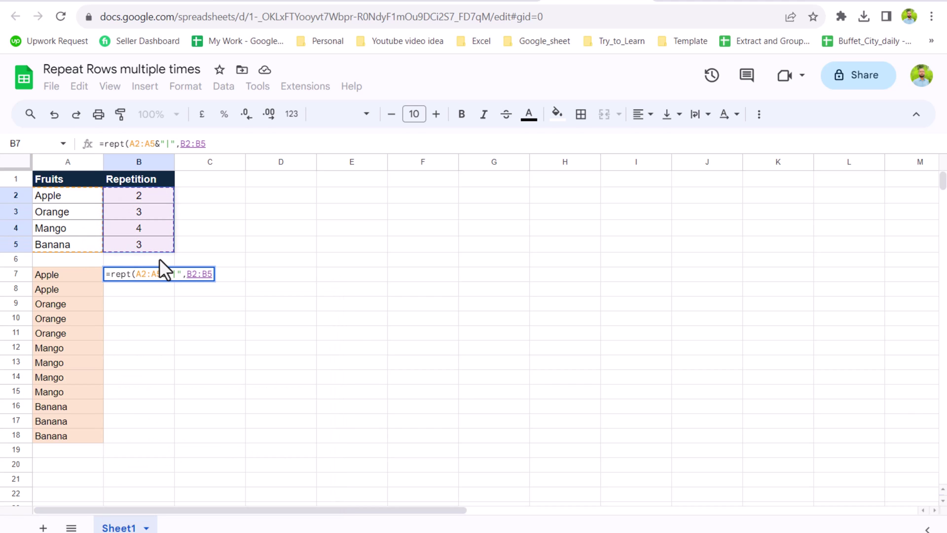
pyautogui.write(')')
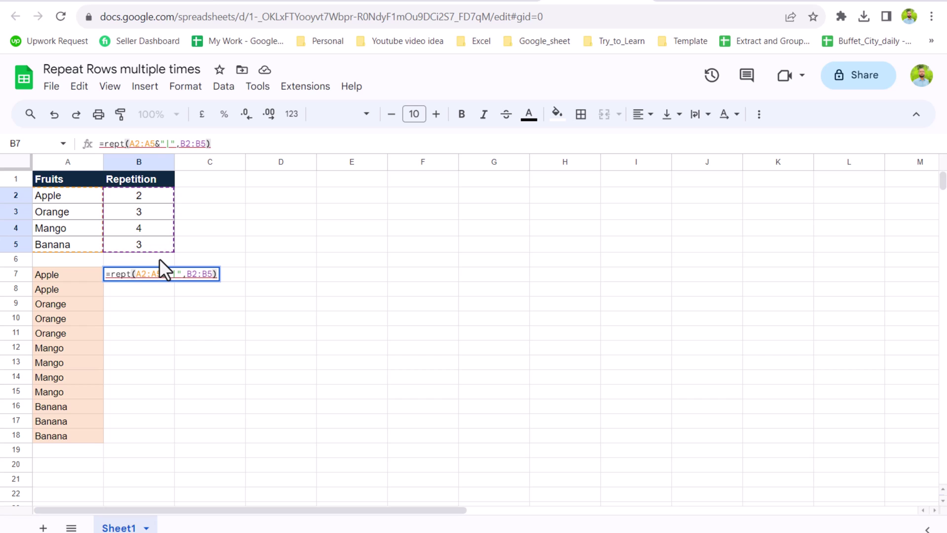
pyautogui.press('Return')
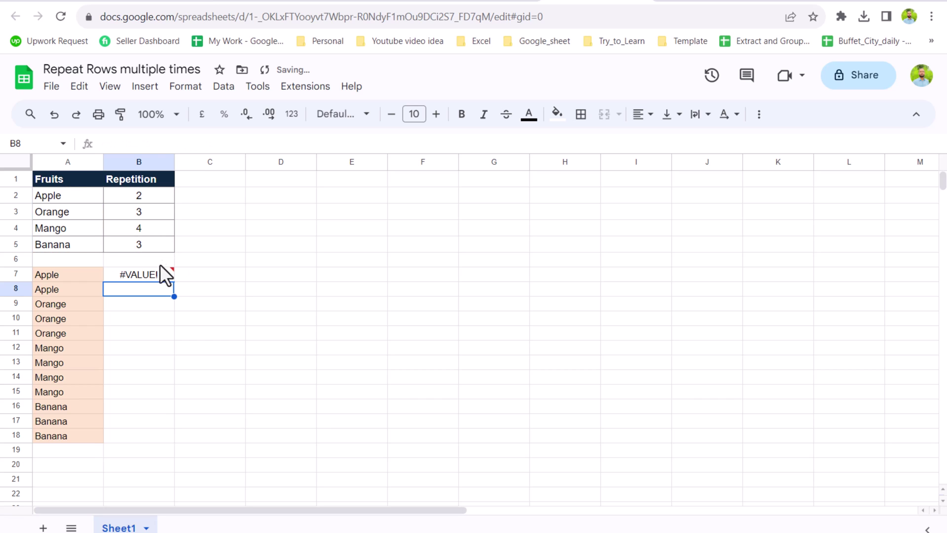
# Step: Wrap the B7 REPT formula in ArrayFormula so B7:B10 show the repeated fruits
pyautogui.click(163, 274)
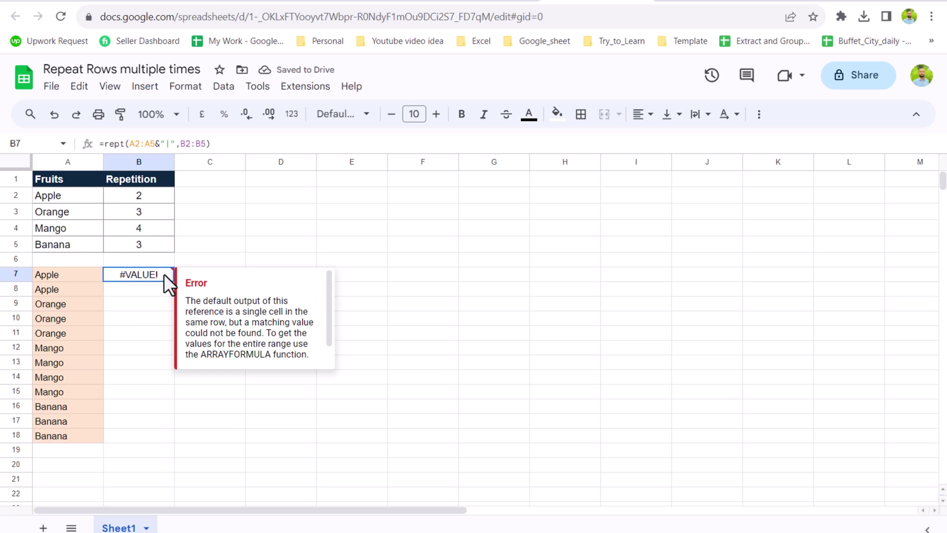
pyautogui.click(261, 144)
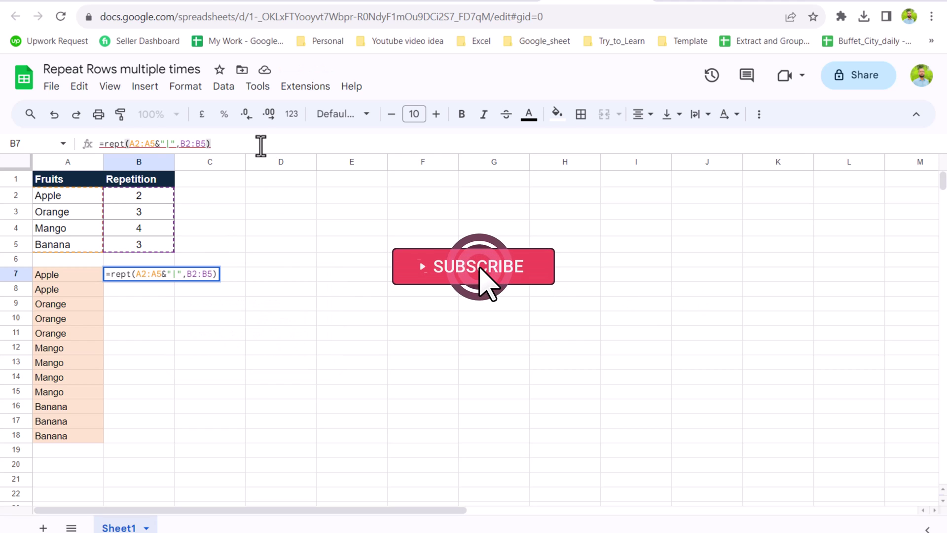
pyautogui.hotkey('ctrl', 'shift', 'Return')
pyautogui.press('Return')
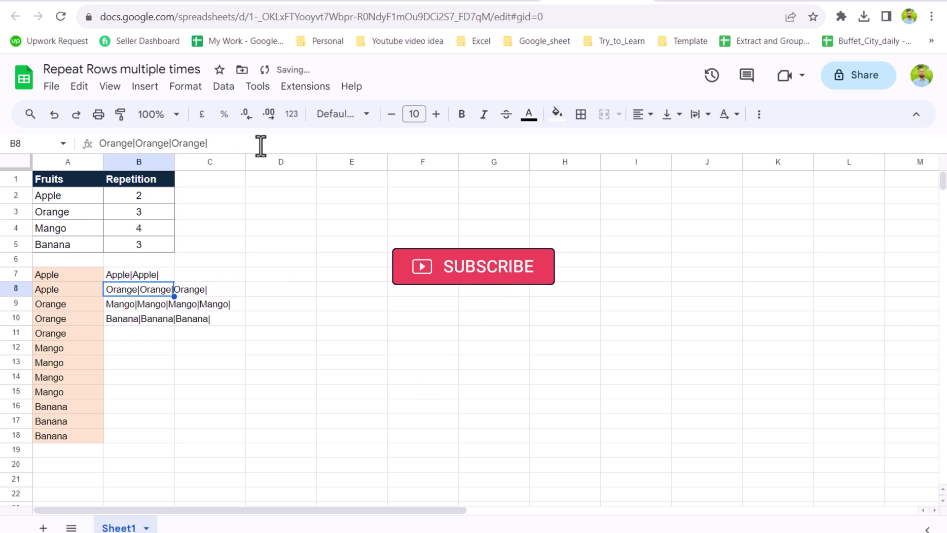
pyautogui.click(157, 279)
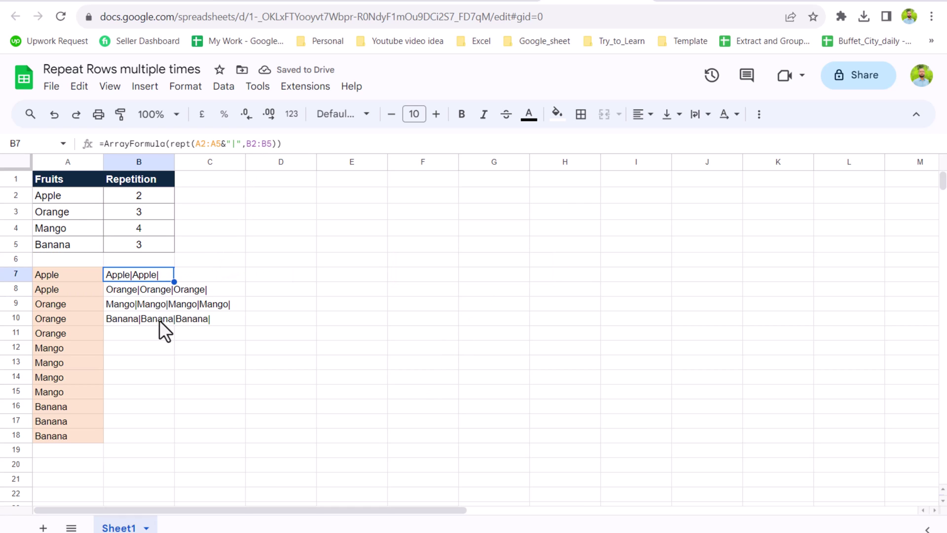
# Step: Wrap the REPT part of the B7 formula in SPLIT with "|" as delimiter
pyautogui.click(169, 144)
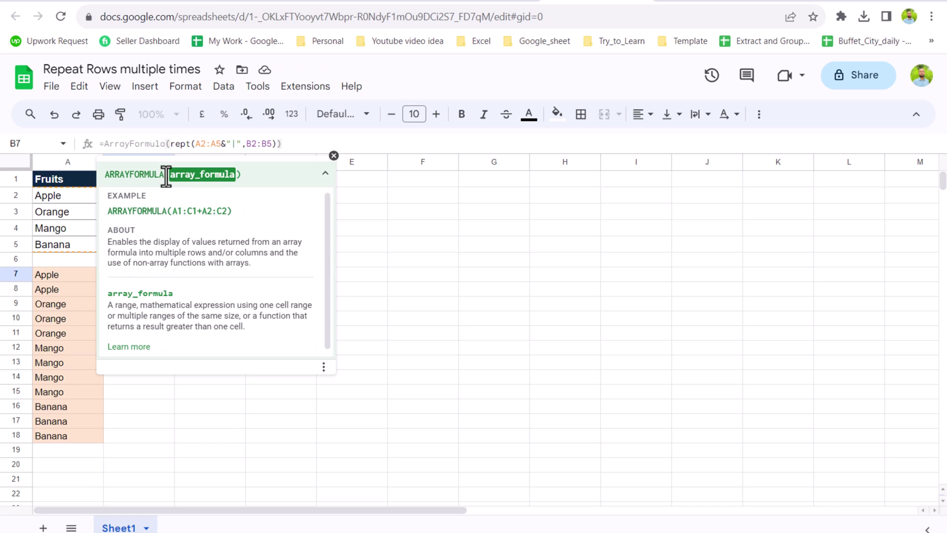
pyautogui.press('Left')
pyautogui.write('spli')
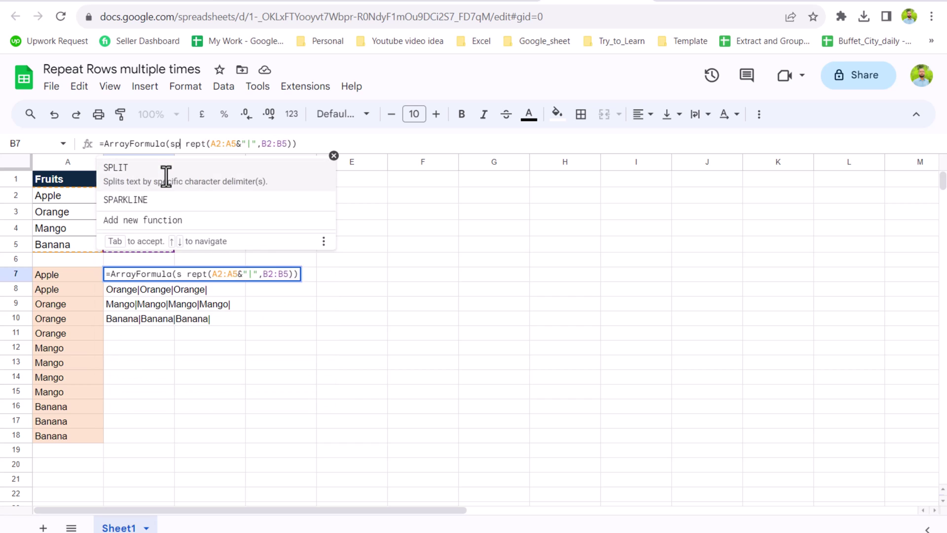
pyautogui.write('t(')
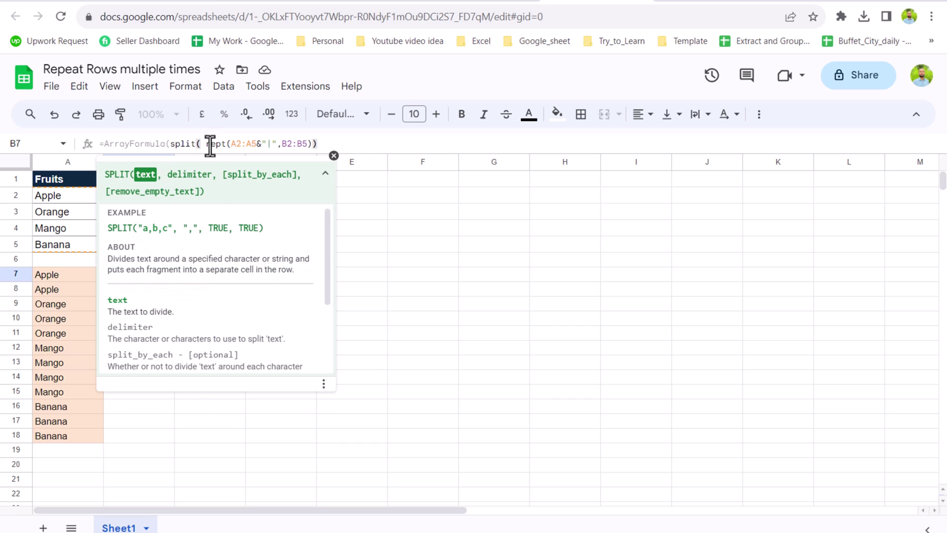
pyautogui.moveTo(206, 142); pyautogui.dragTo(302, 143)
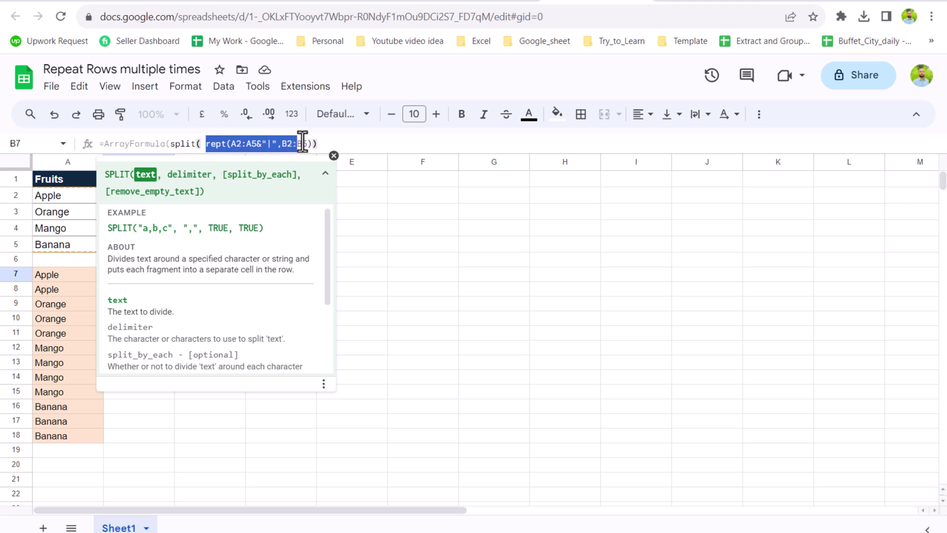
pyautogui.click(337, 143)
pyautogui.press('BackSpace')
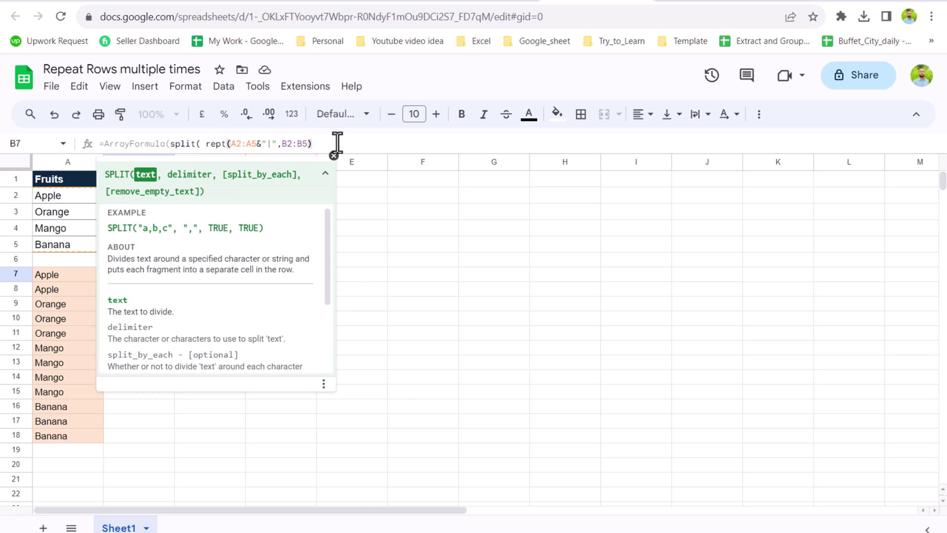
pyautogui.write(',')
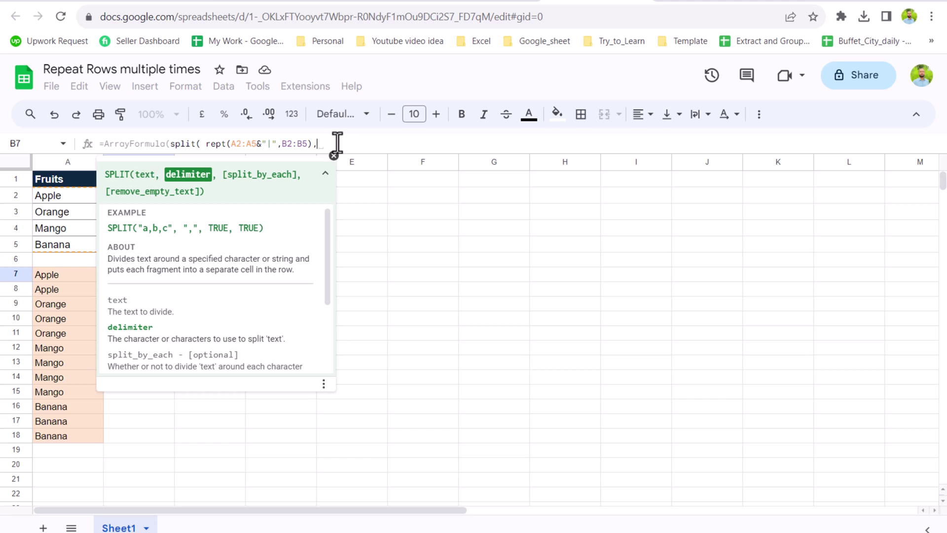
pyautogui.write('"|"')
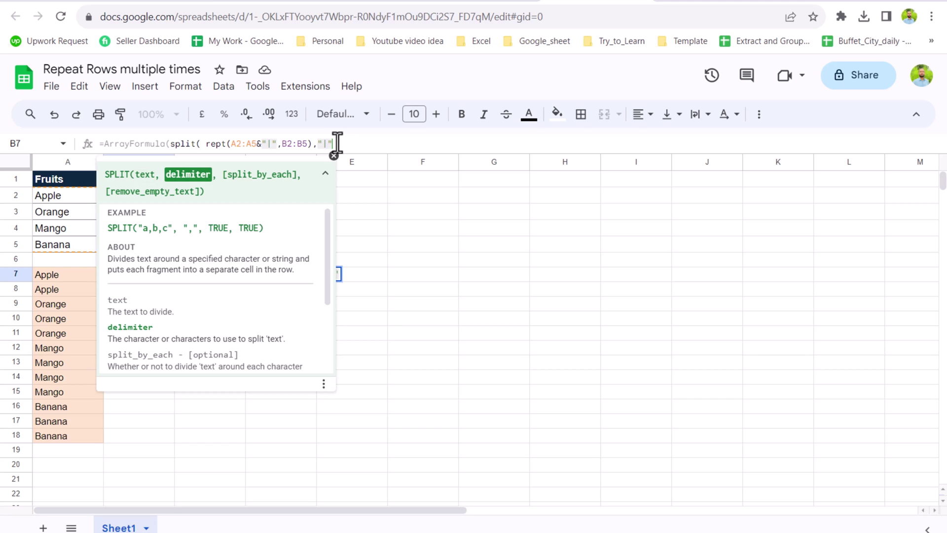
pyautogui.write(')')
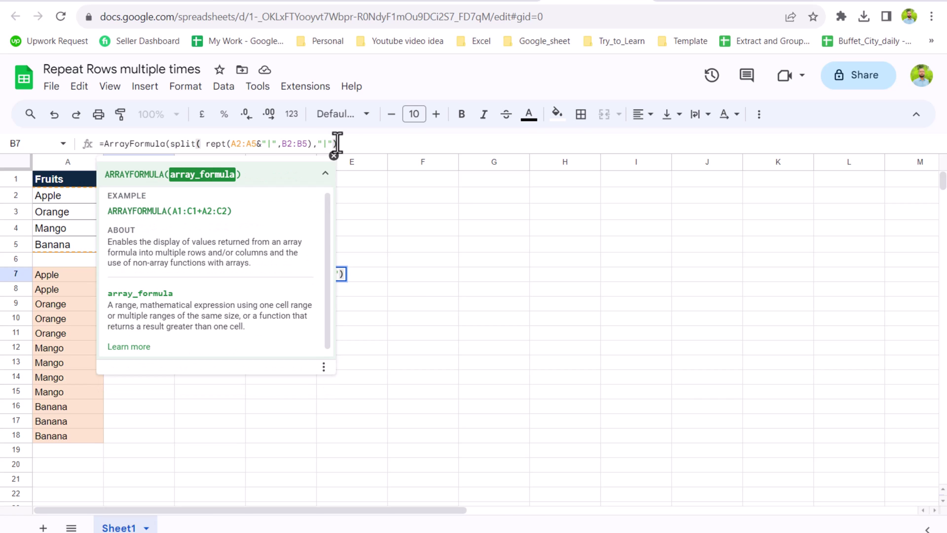
pyautogui.write(')')
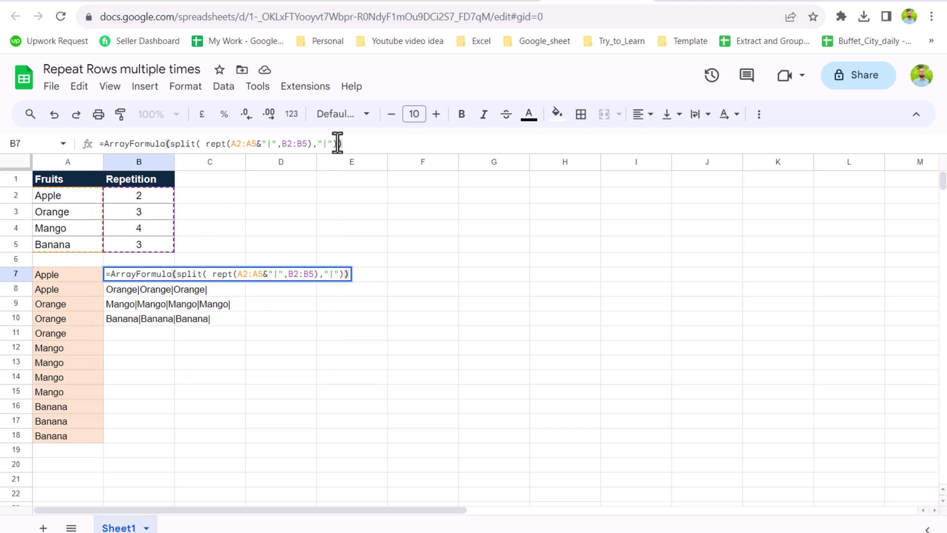
pyautogui.press('Return')
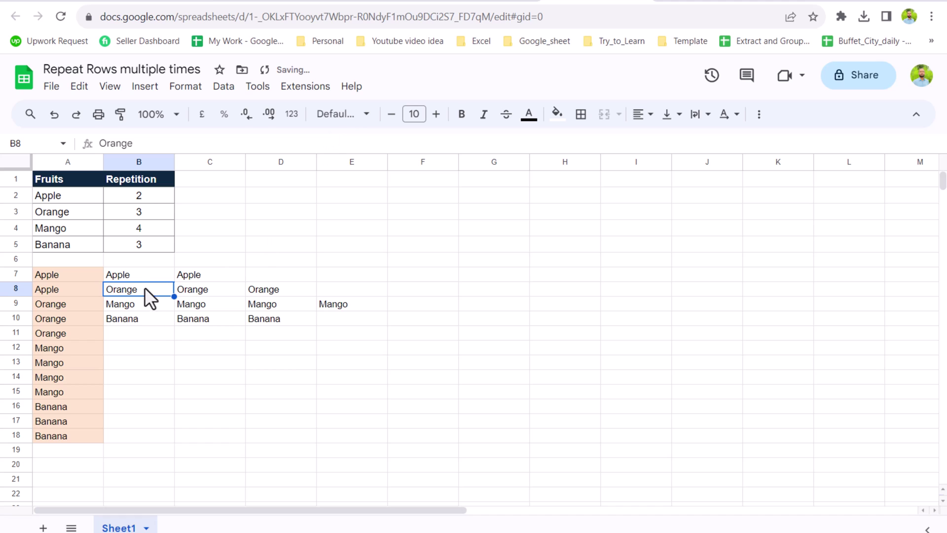
pyautogui.click(136, 273)
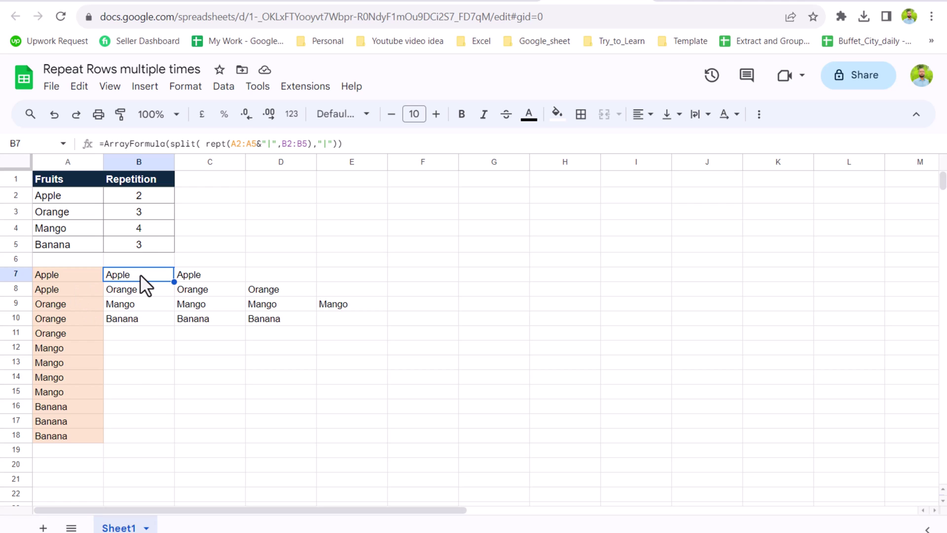
pyautogui.click(247, 278)
pyautogui.press('Right')
pyautogui.press('Down')
pyautogui.press('Down')
pyautogui.press('Down')
pyautogui.moveTo(291, 273); pyautogui.dragTo(348, 271)
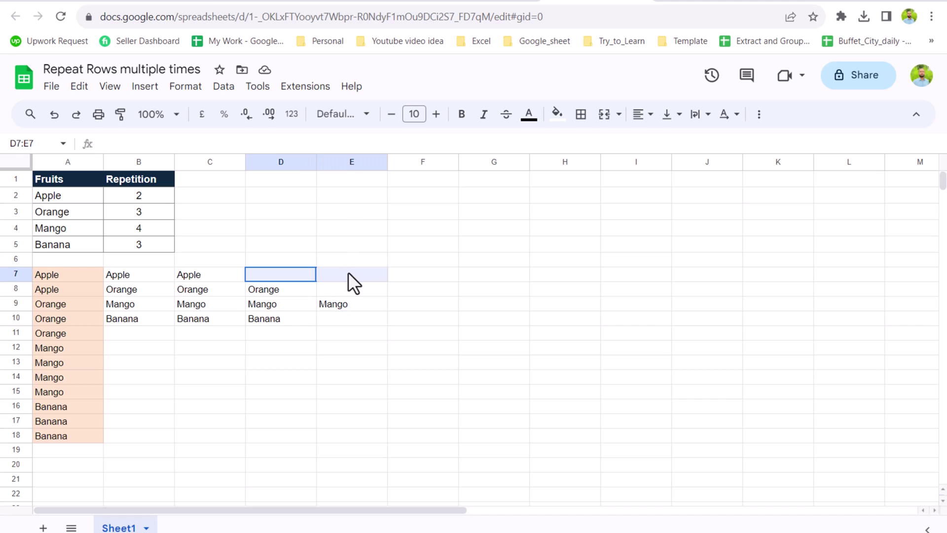
pyautogui.click(347, 293)
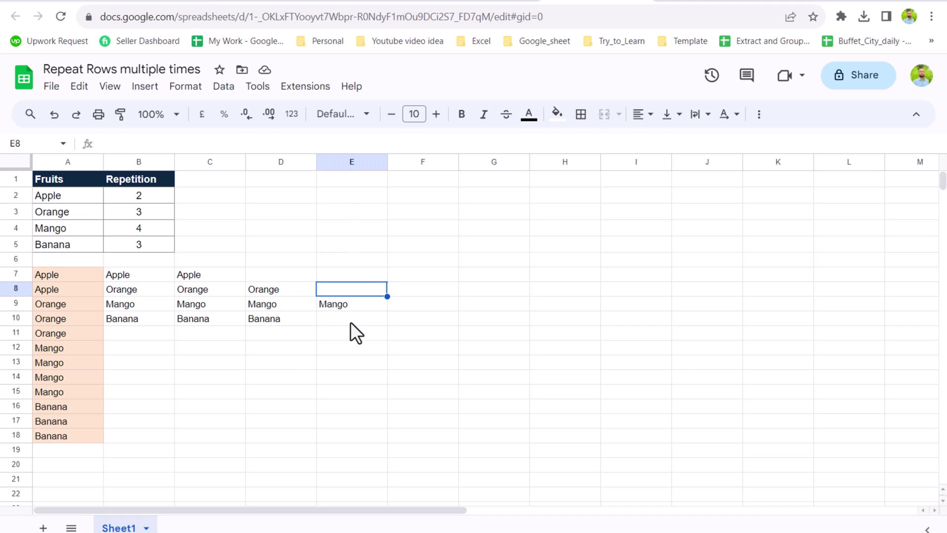
pyautogui.click(350, 323)
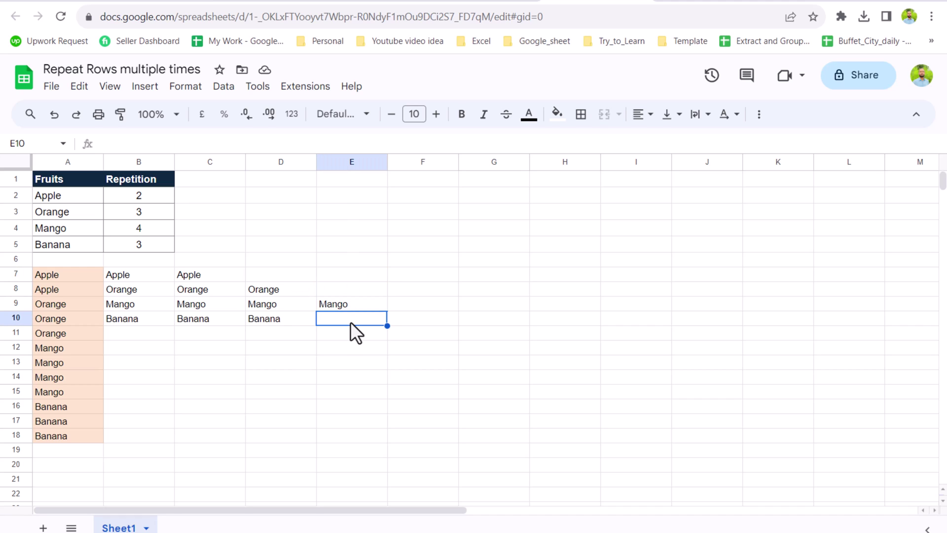
pyautogui.click(150, 276)
# Step: Wrap the SPLIT part in TOCOL with arguments 3,false, stacking all fruit copies in B7:B18
pyautogui.click(170, 143)
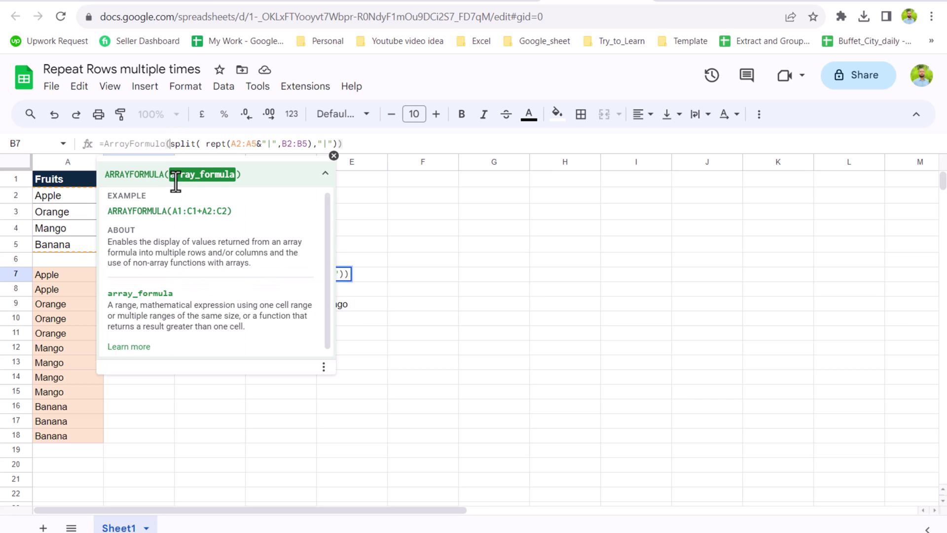
pyautogui.write('Tocol')
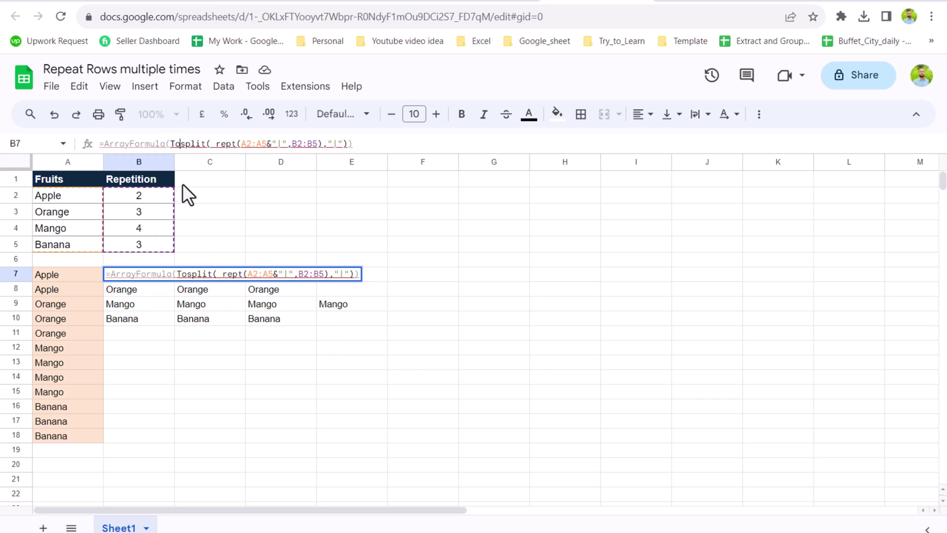
pyautogui.write('(')
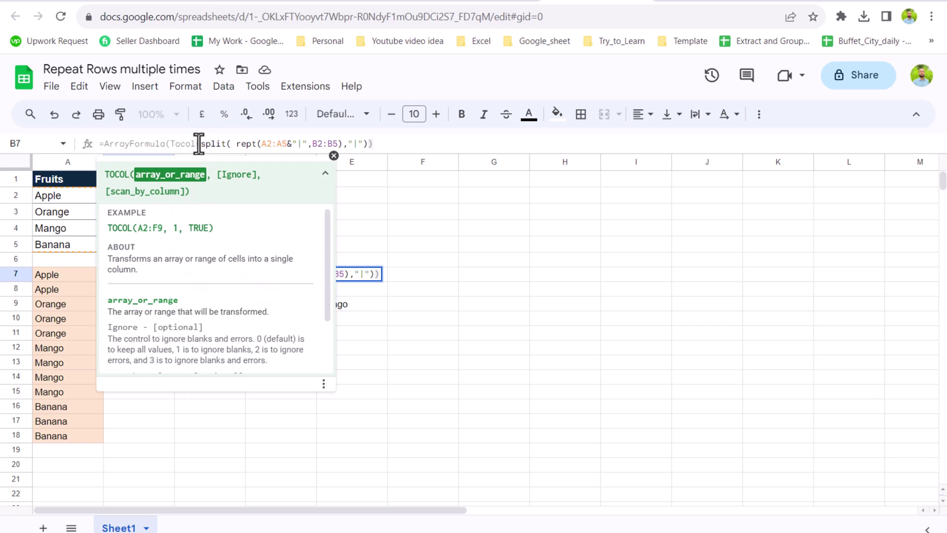
pyautogui.moveTo(198, 144); pyautogui.dragTo(370, 143)
pyautogui.click(376, 143)
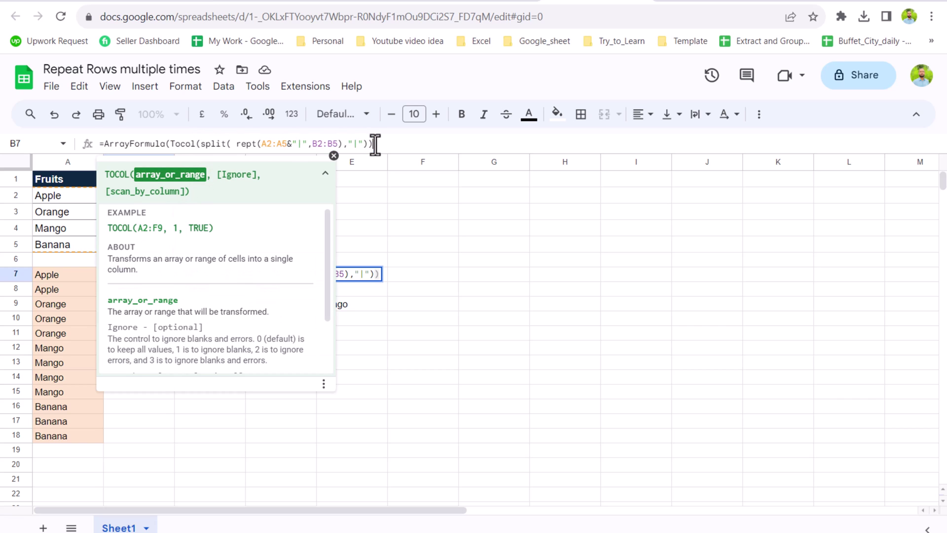
pyautogui.press('BackSpace')
pyautogui.write(',')
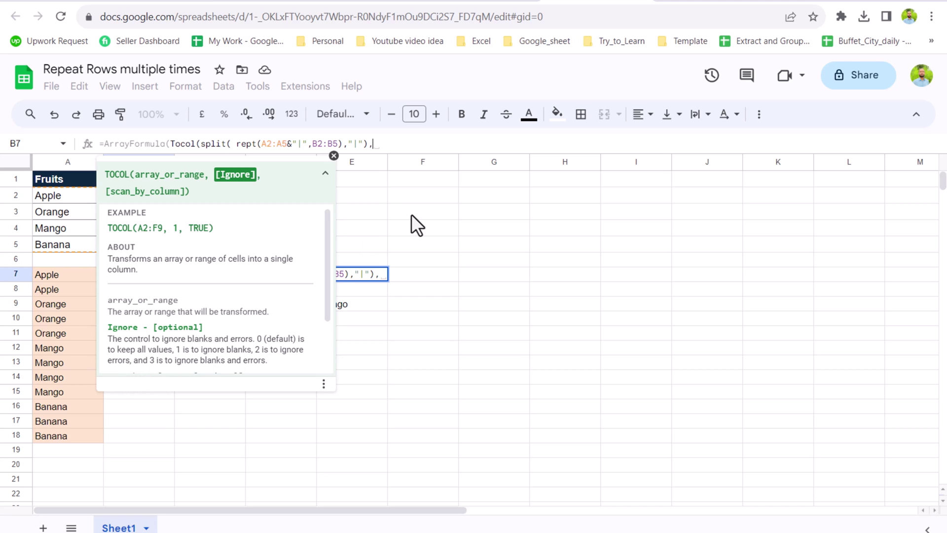
pyautogui.write('3,')
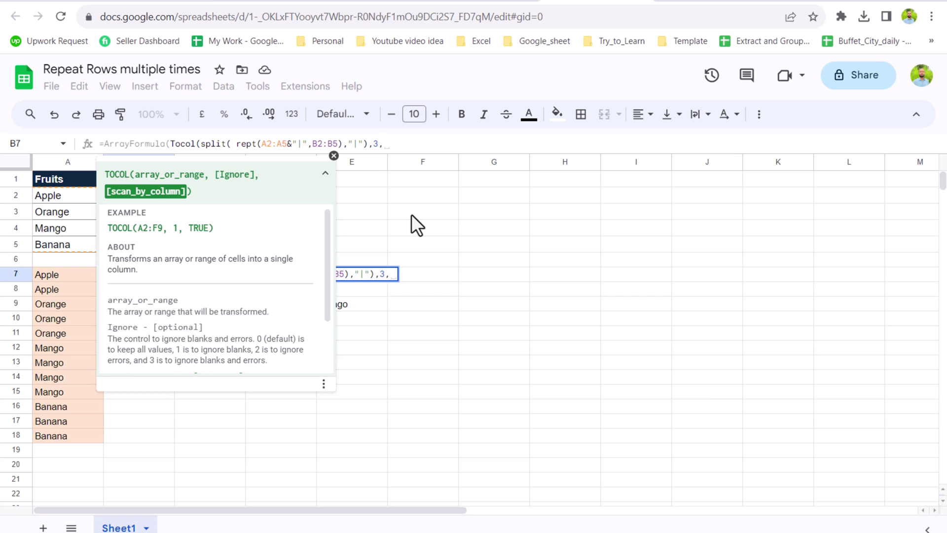
pyautogui.write('false')
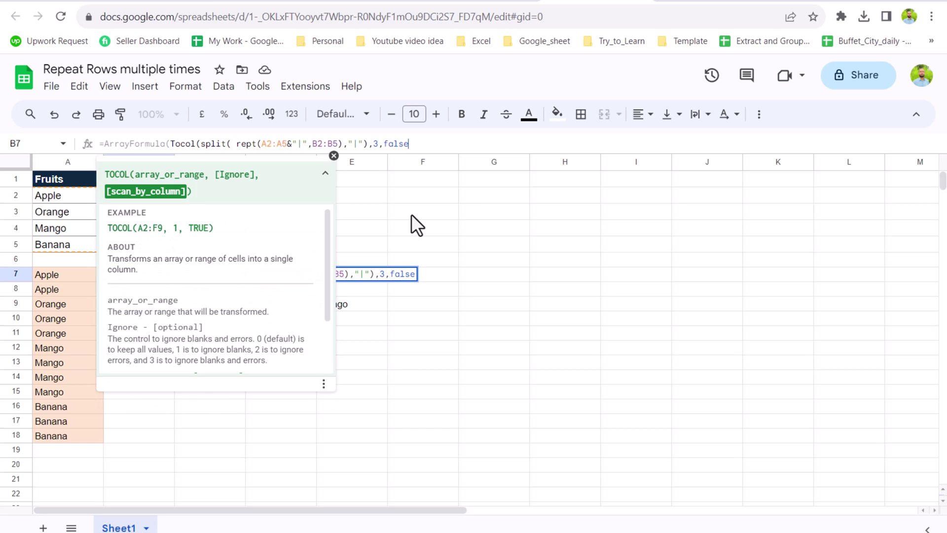
pyautogui.write('))')
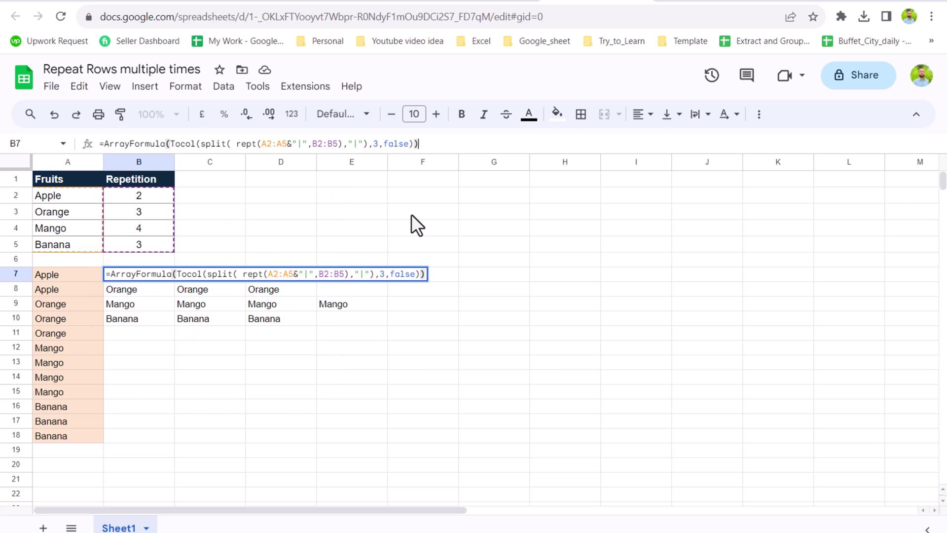
pyautogui.press('Return')
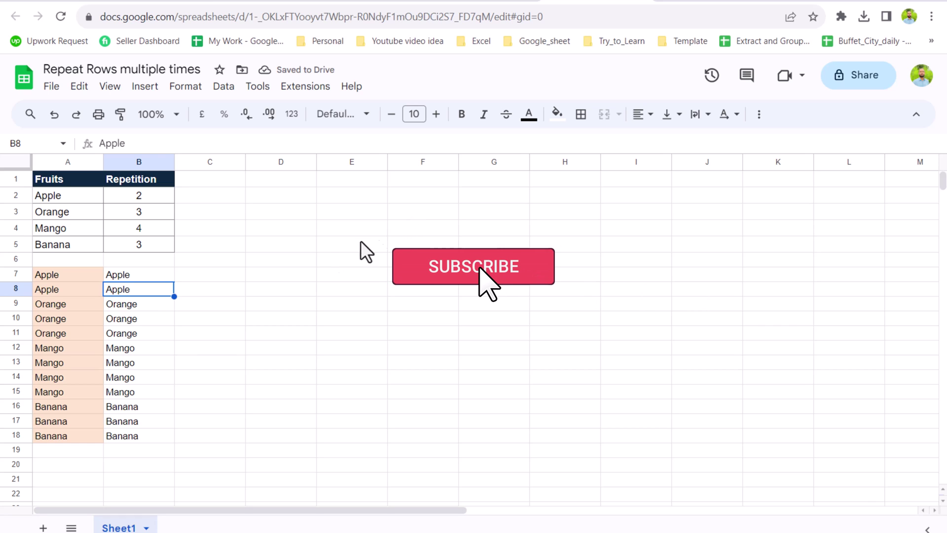
pyautogui.click(169, 271)
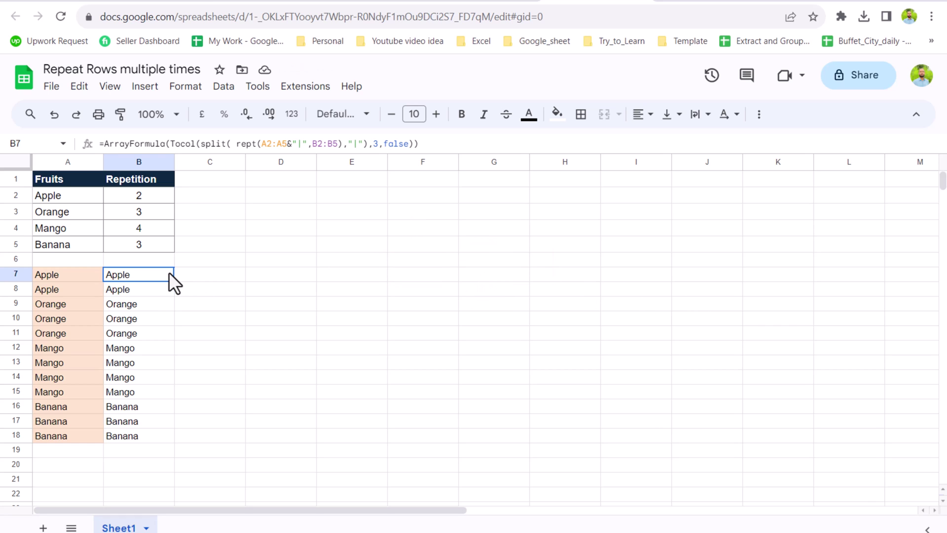